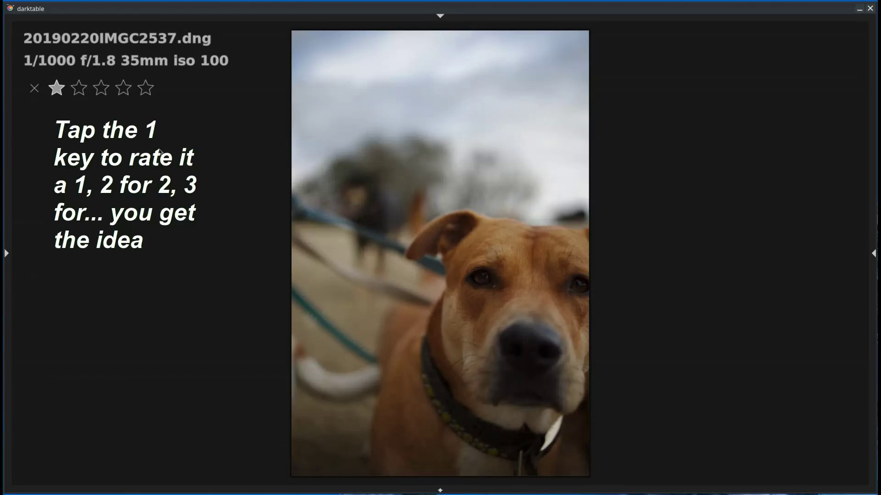
Step: Rate the tan dog photo two stars and open it in the darkroom for editing
{"action": "left_click", "coordinate": [78, 88]}
{"action": "key", "text": "w"}
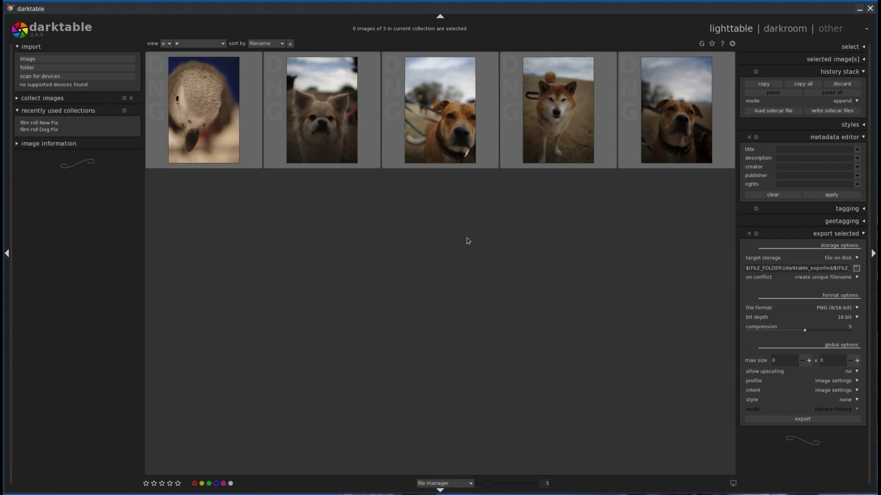
{"action": "double_click", "coordinate": [435, 107]}
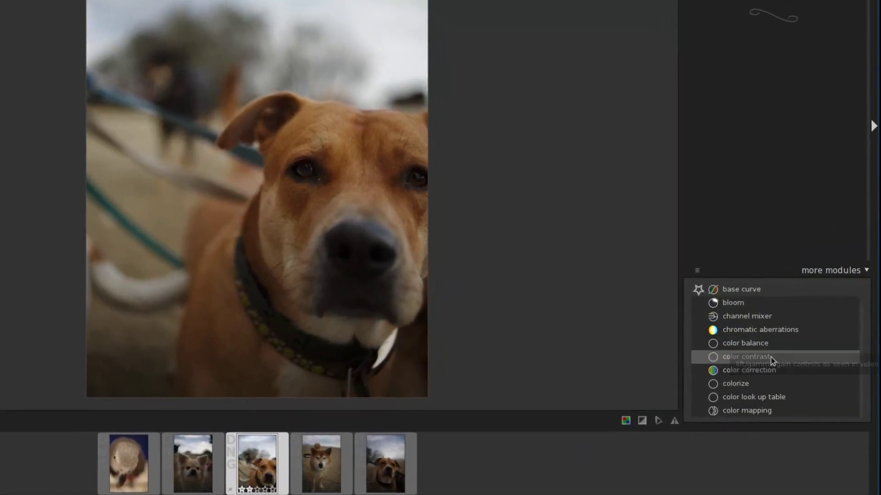
Step: Add the color correction, contrast brightness saturation, and crop and rotate modules to the favorites
{"action": "left_click", "coordinate": [762, 380]}
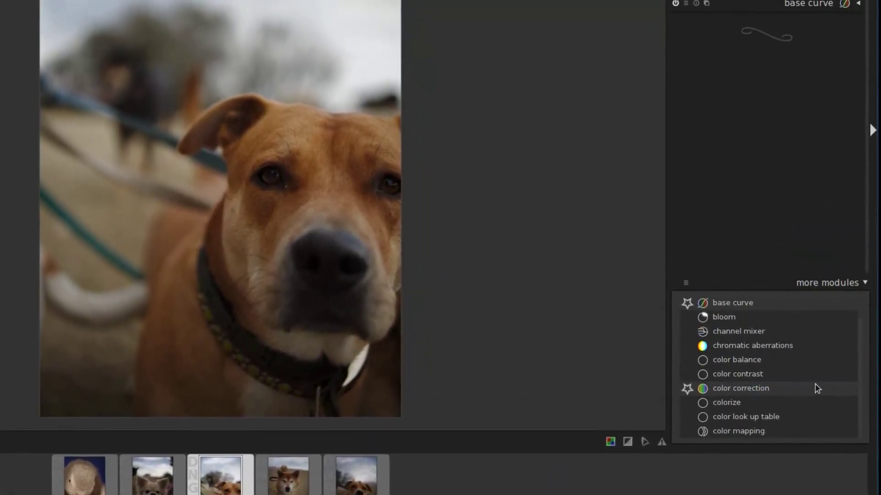
{"action": "scroll", "coordinate": [859, 362], "scroll_direction": "down", "scroll_amount": 3}
{"action": "scroll", "coordinate": [856, 344], "scroll_direction": "up", "scroll_amount": 1}
{"action": "scroll", "coordinate": [857, 351], "scroll_direction": "down", "scroll_amount": 1}
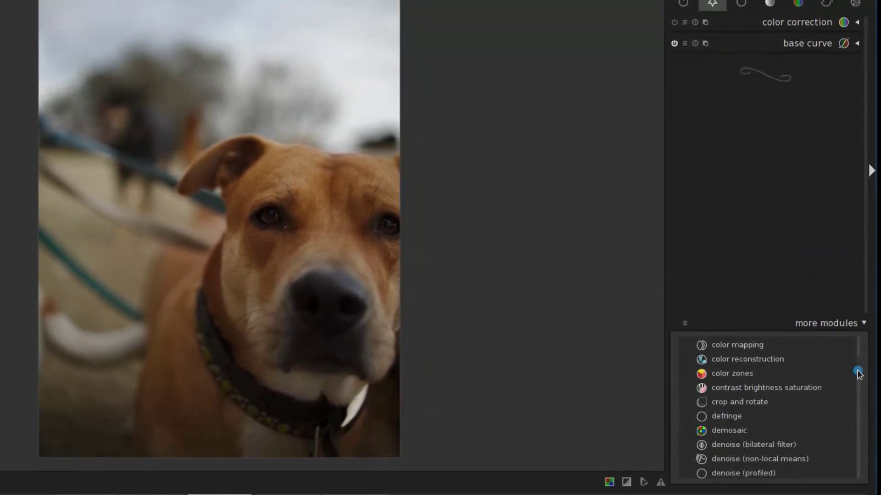
{"action": "left_click", "coordinate": [802, 386]}
{"action": "left_click", "coordinate": [799, 399]}
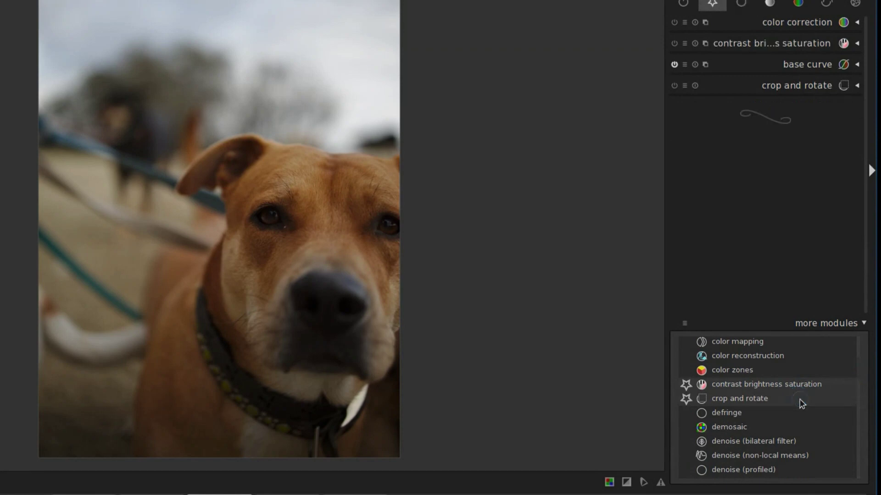
Step: Add the exposure and filmic modules to the favorites
{"action": "scroll", "coordinate": [854, 367], "scroll_direction": "down", "scroll_amount": 2}
{"action": "left_click_drag", "start_coordinate": [859, 367], "coordinate": [861, 443]}
{"action": "scroll", "coordinate": [861, 443], "scroll_direction": "down", "scroll_amount": 2}
{"action": "left_click", "coordinate": [744, 391]}
{"action": "scroll", "coordinate": [858, 390], "scroll_direction": "down", "scroll_amount": 4}
{"action": "scroll", "coordinate": [858, 395], "scroll_direction": "up", "scroll_amount": 4}
{"action": "left_click", "coordinate": [794, 411]}
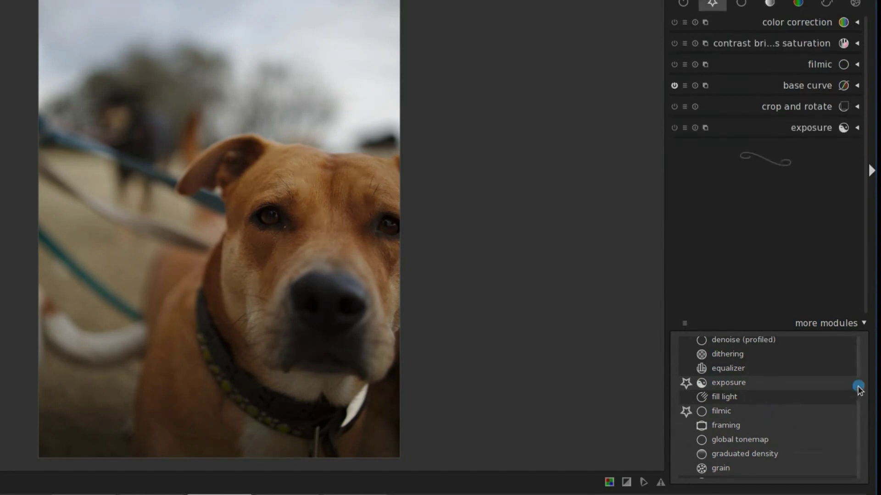
Step: Add the retouch and shadows and highlights modules to the favorites
{"action": "scroll", "coordinate": [858, 389], "scroll_direction": "down", "scroll_amount": 2}
{"action": "left_click_drag", "start_coordinate": [859, 394], "coordinate": [859, 469]}
{"action": "scroll", "coordinate": [859, 471], "scroll_direction": "down", "scroll_amount": 5}
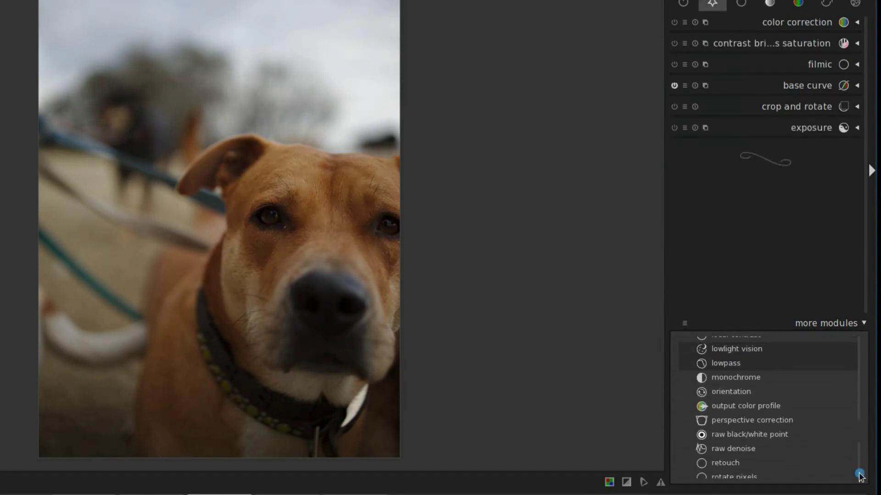
{"action": "scroll", "coordinate": [765, 419], "scroll_direction": "down", "scroll_amount": 3}
{"action": "left_click", "coordinate": [743, 400]}
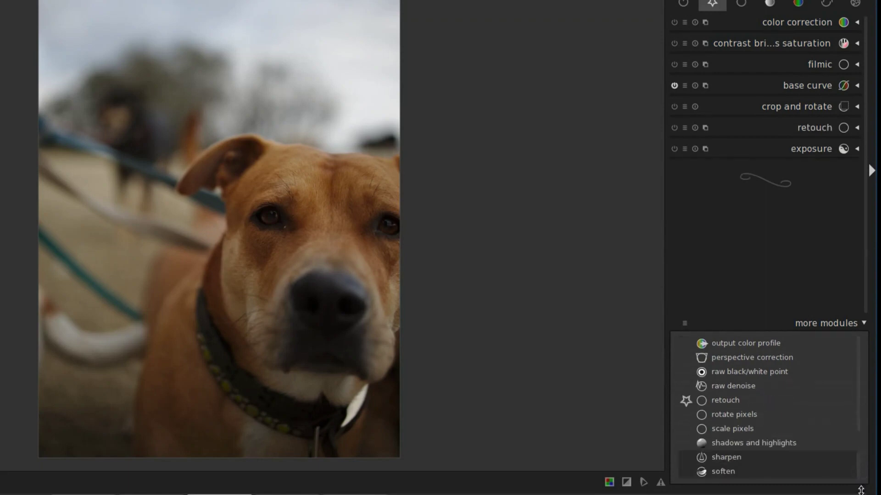
{"action": "left_click", "coordinate": [826, 443]}
Step: Add the soften and spot removal modules to the favorites
{"action": "scroll", "coordinate": [847, 439], "scroll_direction": "down", "scroll_amount": 4}
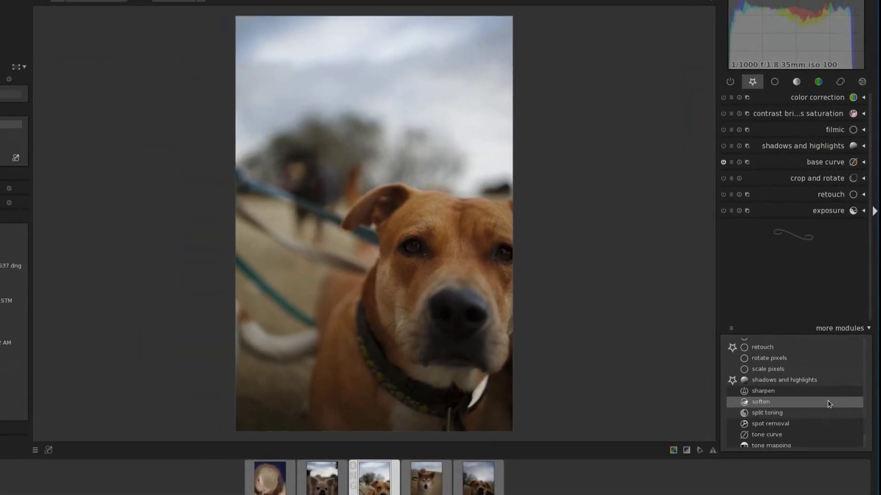
{"action": "left_click", "coordinate": [811, 421]}
{"action": "left_click", "coordinate": [837, 416]}
{"action": "scroll", "coordinate": [868, 428], "scroll_direction": "down", "scroll_amount": 5}
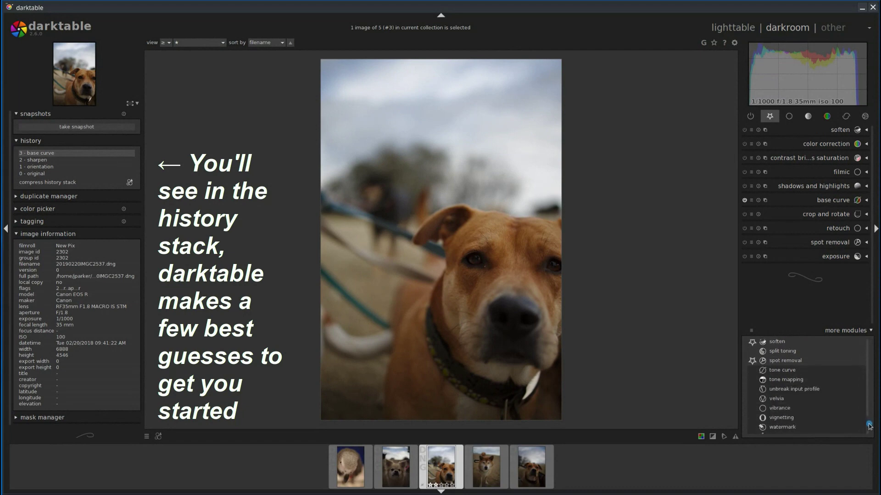
Step: Add the vignetting and white balance modules to the favorites and collapse the module list
{"action": "scroll", "coordinate": [868, 427], "scroll_direction": "down", "scroll_amount": 1}
{"action": "left_click", "coordinate": [839, 400]}
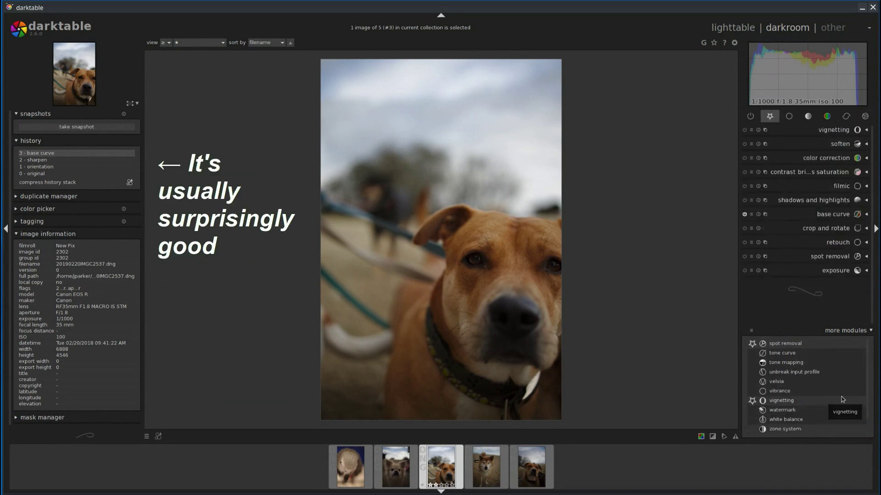
{"action": "left_click", "coordinate": [828, 419]}
{"action": "left_click", "coordinate": [851, 331]}
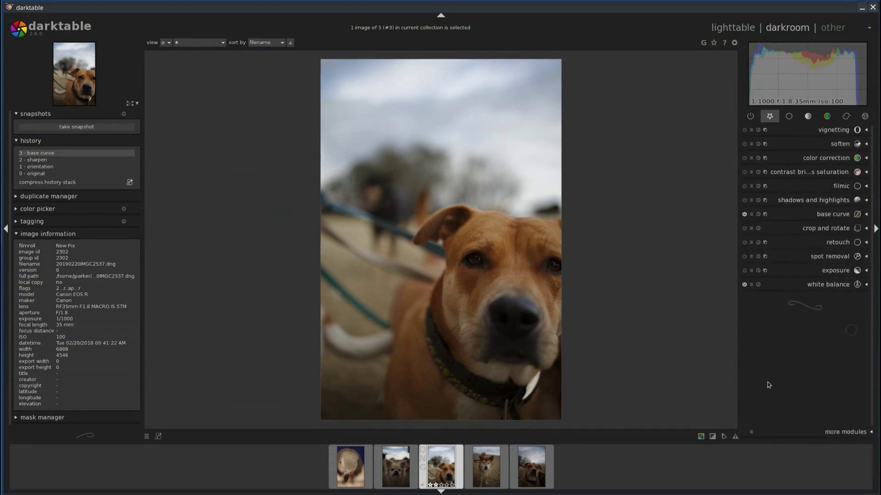
Step: Frame a square crop tightly around the dog's face, from above the ear to below the chin
{"action": "left_click", "coordinate": [813, 230]}
{"action": "left_click_drag", "start_coordinate": [487, 211], "coordinate": [518, 344]}
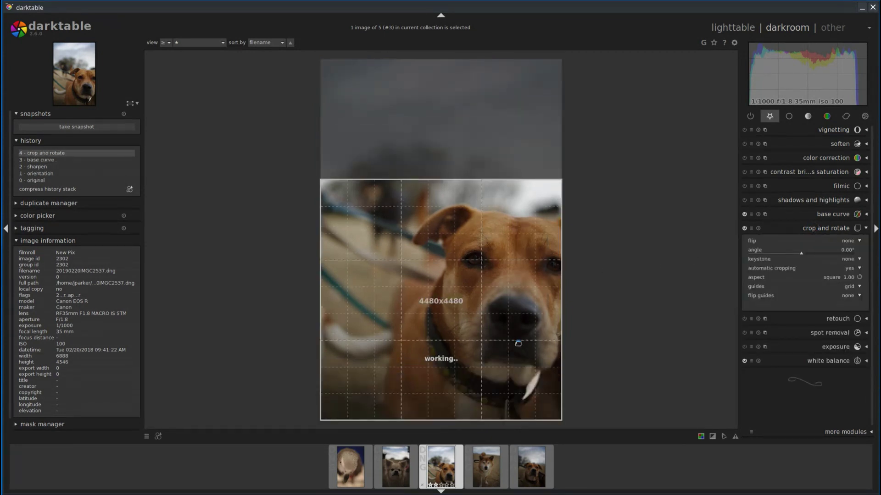
{"action": "left_click_drag", "start_coordinate": [334, 416], "coordinate": [428, 362]}
{"action": "left_click_drag", "start_coordinate": [458, 268], "coordinate": [472, 289]}
{"action": "left_click_drag", "start_coordinate": [407, 354], "coordinate": [403, 376]}
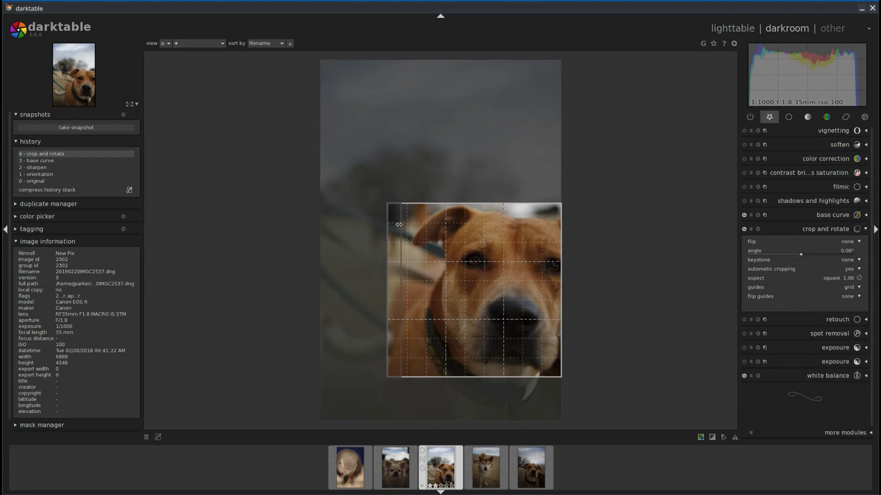
Step: Try rotating the image by about 3.82° within the crop, and undo the rotation
{"action": "left_click_drag", "start_coordinate": [399, 225], "coordinate": [548, 233]}
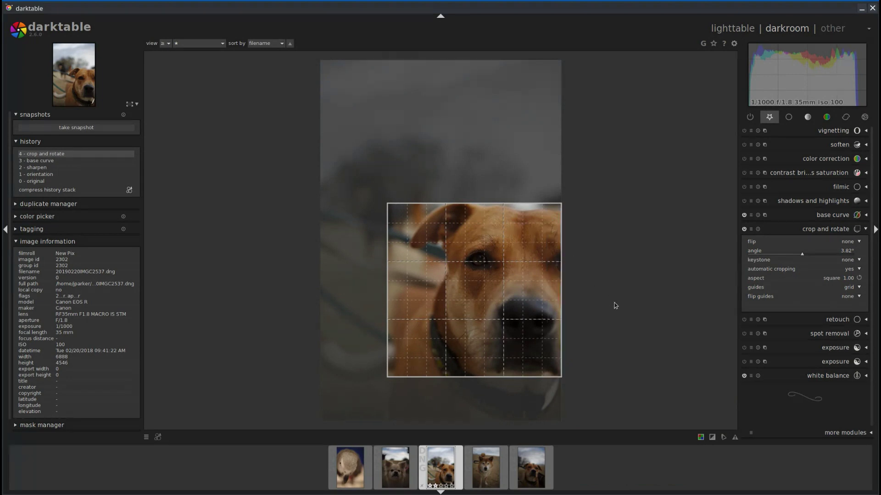
{"action": "key", "text": "ctrl+z"}
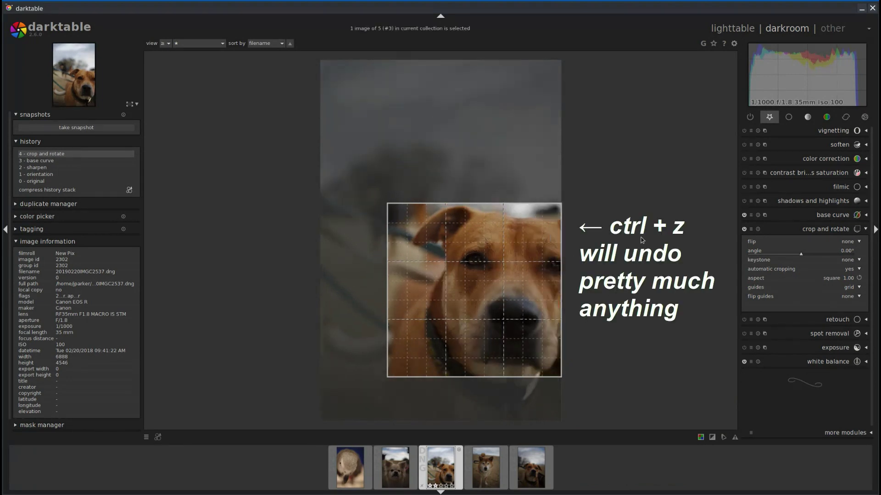
Step: Apply the square crop and take a snapshot of the current edit
{"action": "left_click", "coordinate": [841, 231]}
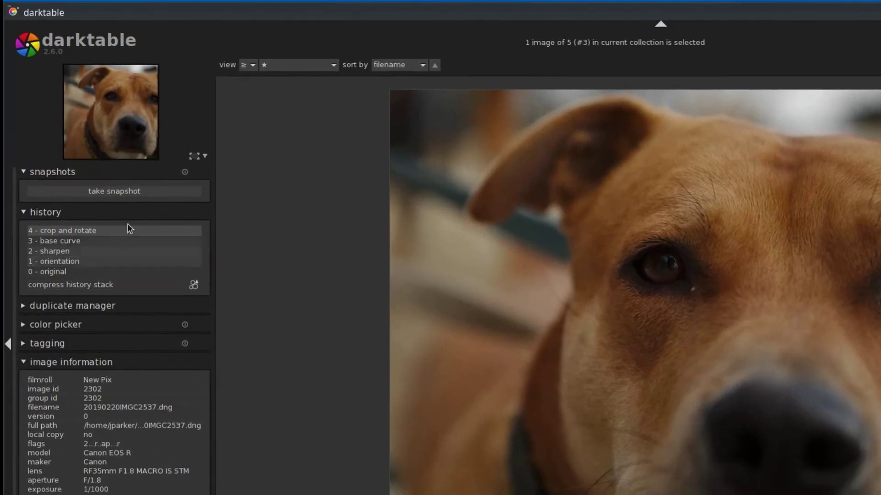
{"action": "left_click", "coordinate": [122, 192]}
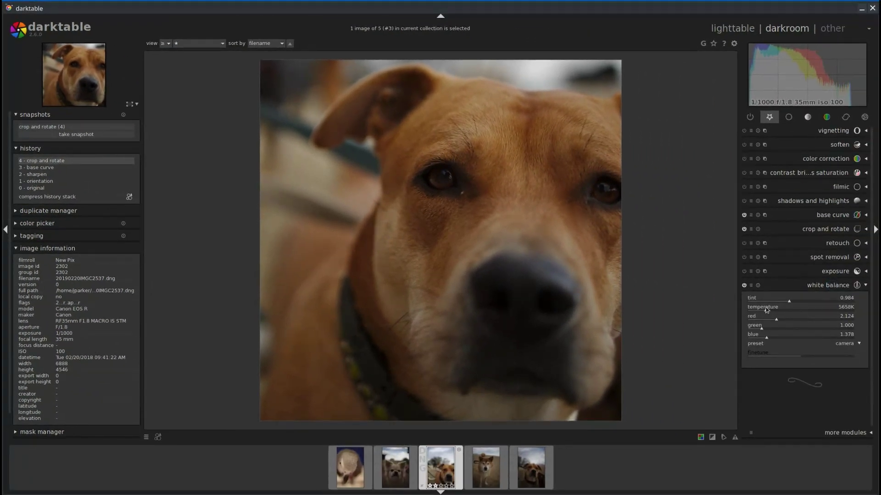
Step: Cool the white balance to a temperature of about 4214K and lower the tint slightly
{"action": "left_click_drag", "start_coordinate": [766, 312], "coordinate": [761, 314]}
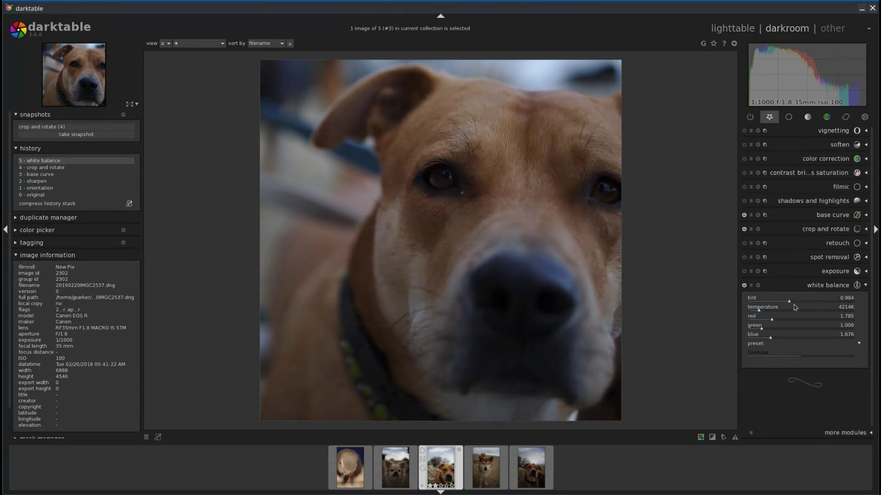
{"action": "left_click_drag", "start_coordinate": [788, 301], "coordinate": [786, 303]}
{"action": "left_click_drag", "start_coordinate": [786, 302], "coordinate": [787, 304]}
Step: Set the exposure module's black level to about -0.0013 and its exposure to about 1.52EV
{"action": "left_click", "coordinate": [837, 274]}
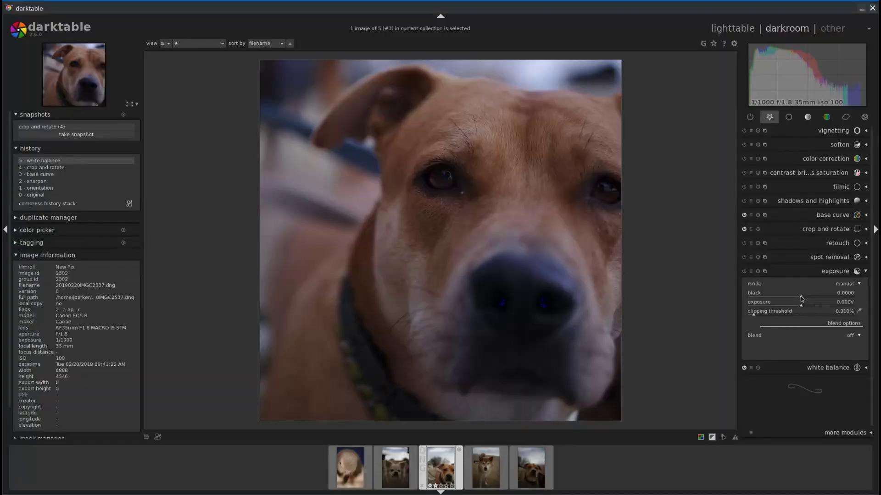
{"action": "left_click", "coordinate": [800, 298]}
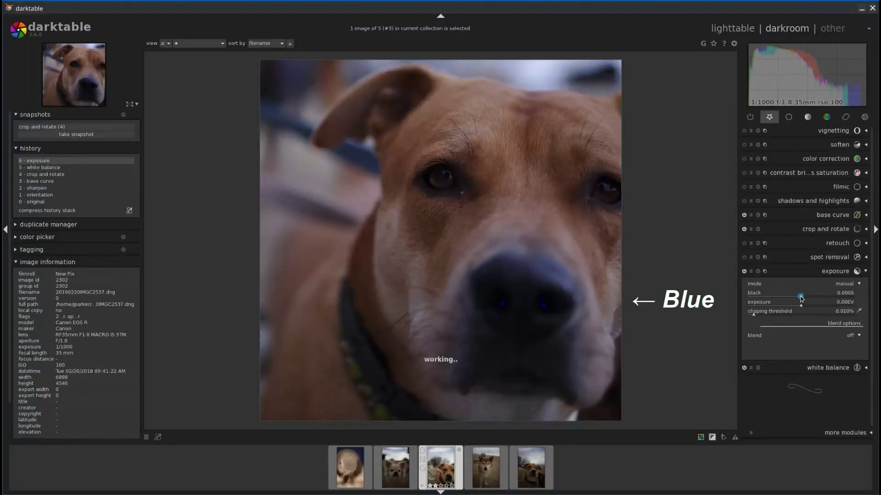
{"action": "scroll", "coordinate": [801, 297], "scroll_direction": "down", "scroll_amount": 1}
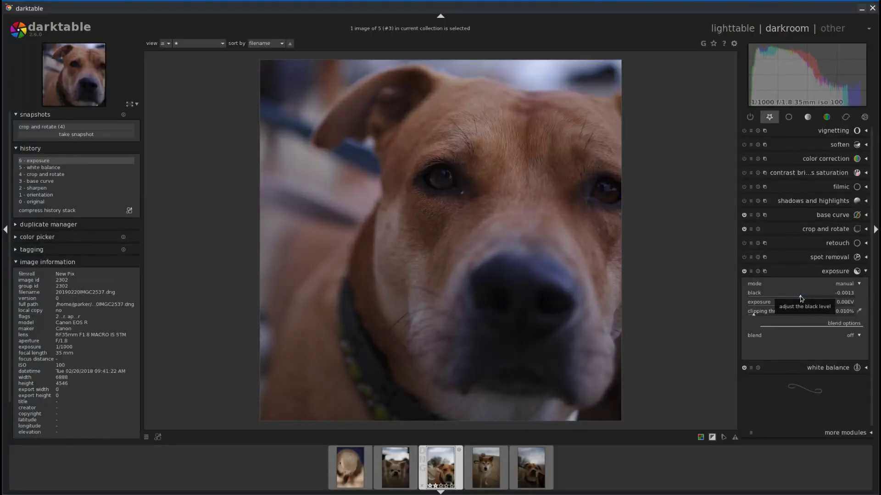
{"action": "left_click_drag", "start_coordinate": [802, 309], "coordinate": [828, 310]}
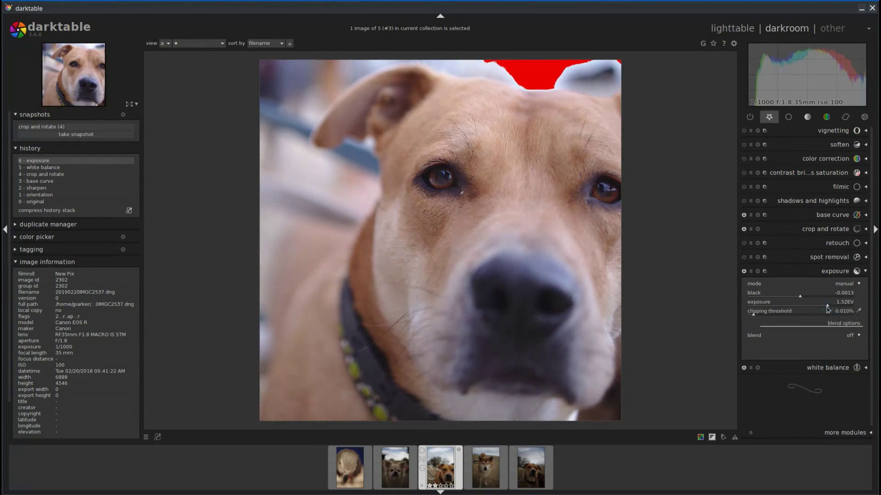
{"action": "left_click", "coordinate": [836, 275]}
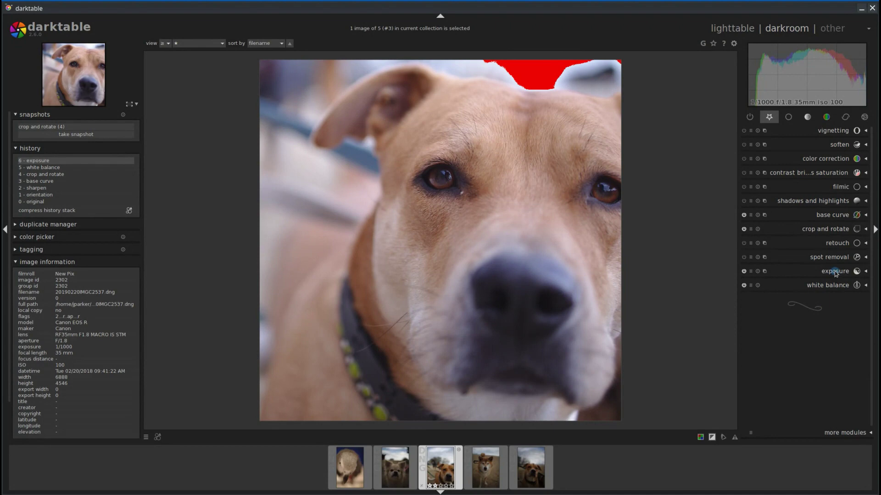
Step: Create a second exposure instance and set its blend option to drawn mask
{"action": "left_click", "coordinate": [765, 271]}
{"action": "left_click", "coordinate": [776, 276]}
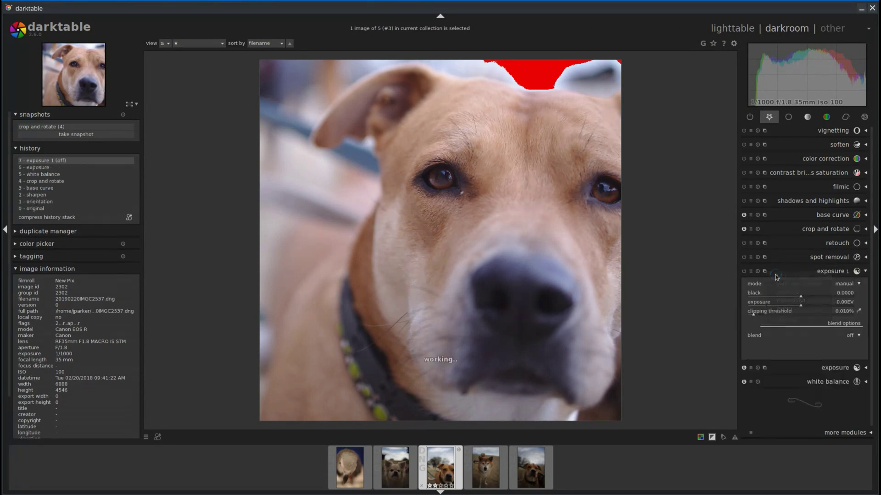
{"action": "left_click", "coordinate": [850, 336]}
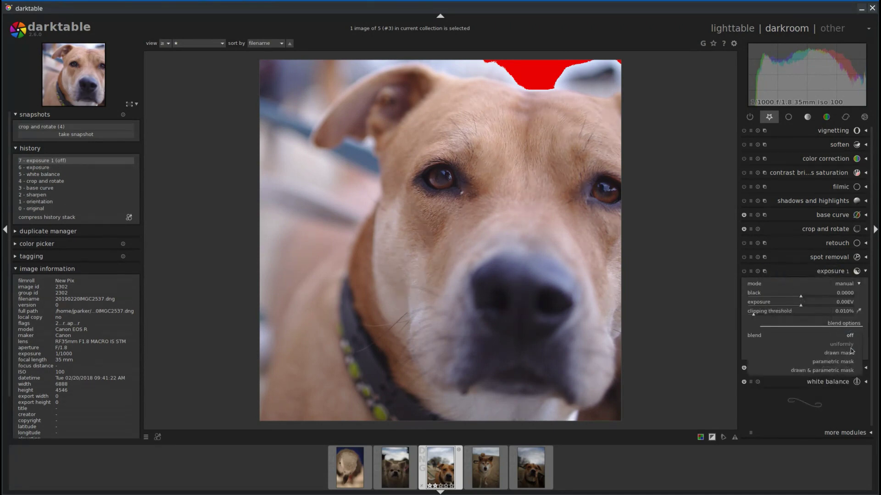
{"action": "left_click", "coordinate": [850, 357]}
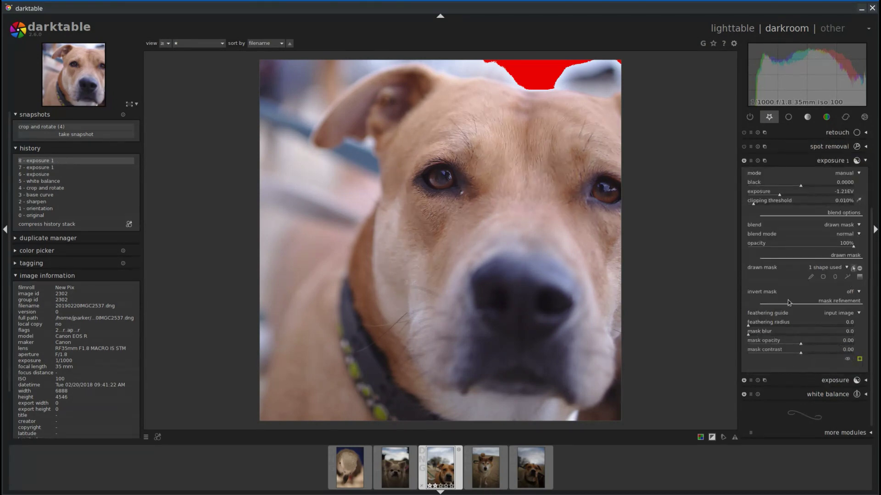
Step: Draw a path mask around the overexposed background above the dog's head for the second exposure instance
{"action": "left_click", "coordinate": [847, 278]}
{"action": "left_click", "coordinate": [448, 61]}
{"action": "left_click", "coordinate": [533, 89]}
{"action": "left_click", "coordinate": [626, 63]}
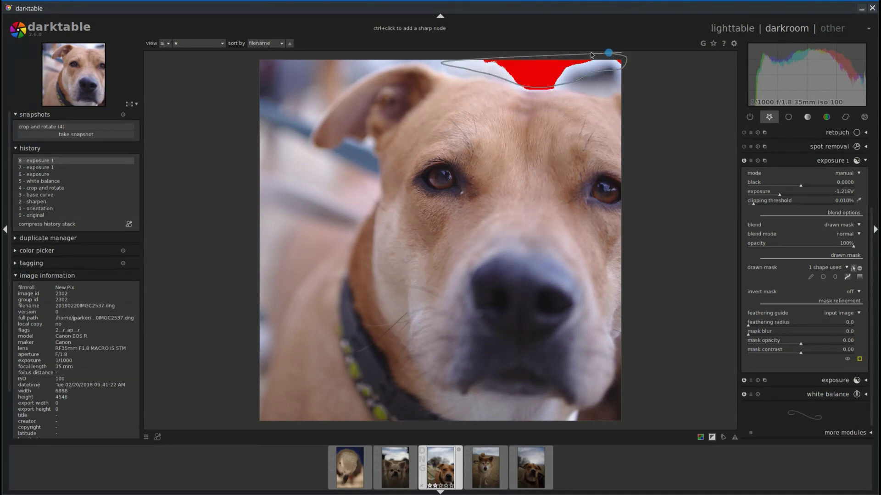
{"action": "right_click", "coordinate": [452, 54]}
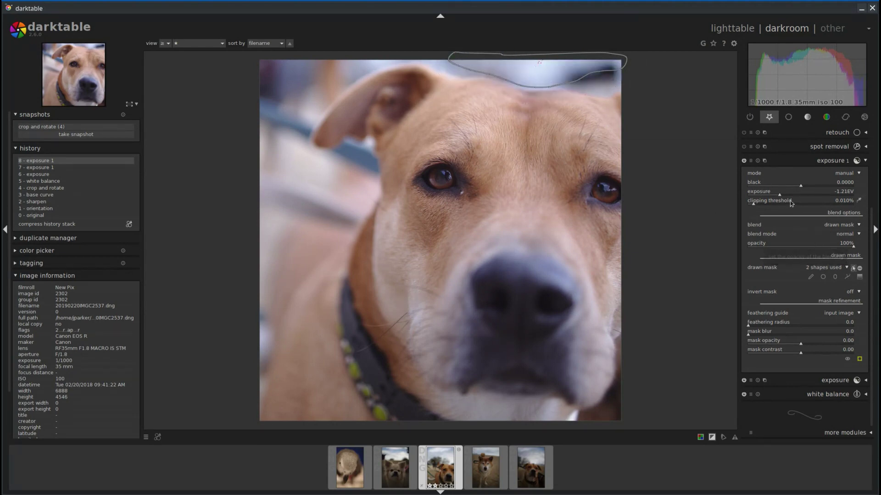
{"action": "left_click", "coordinate": [823, 160]}
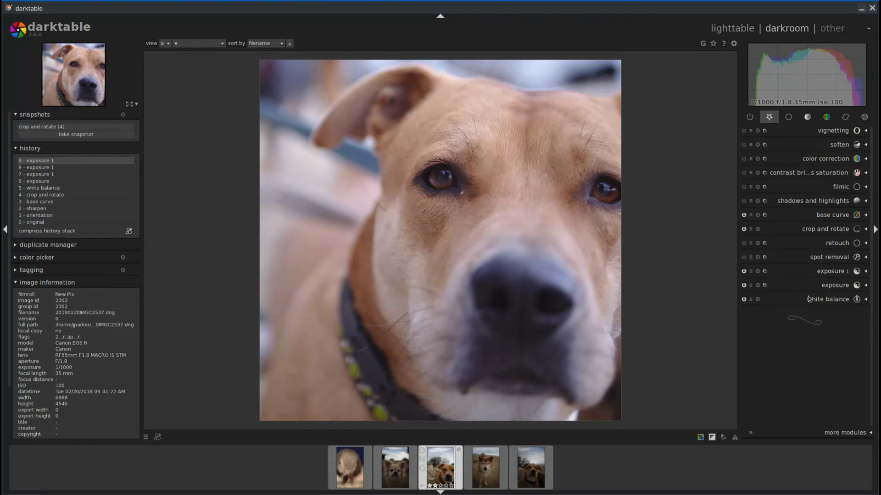
Step: Remove the small spot at the inner corner of the dog's fully visible eye using a circular spot removal
{"action": "left_click", "coordinate": [837, 259]}
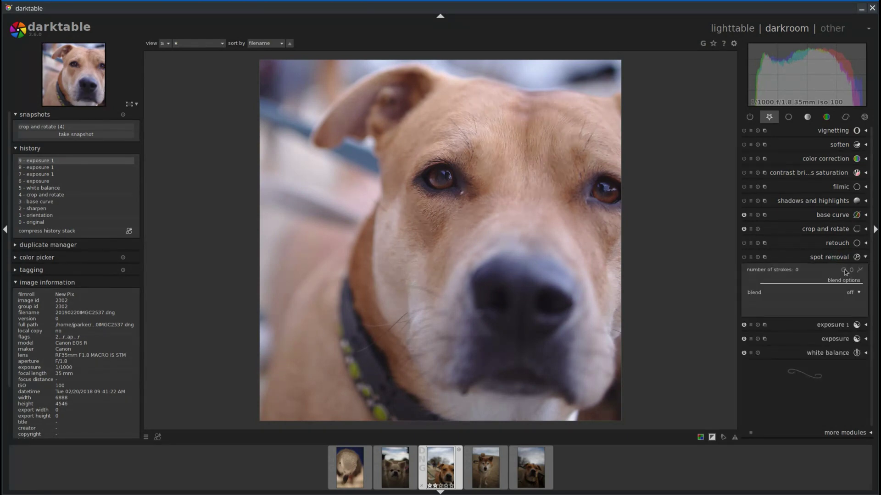
{"action": "left_click", "coordinate": [464, 192]}
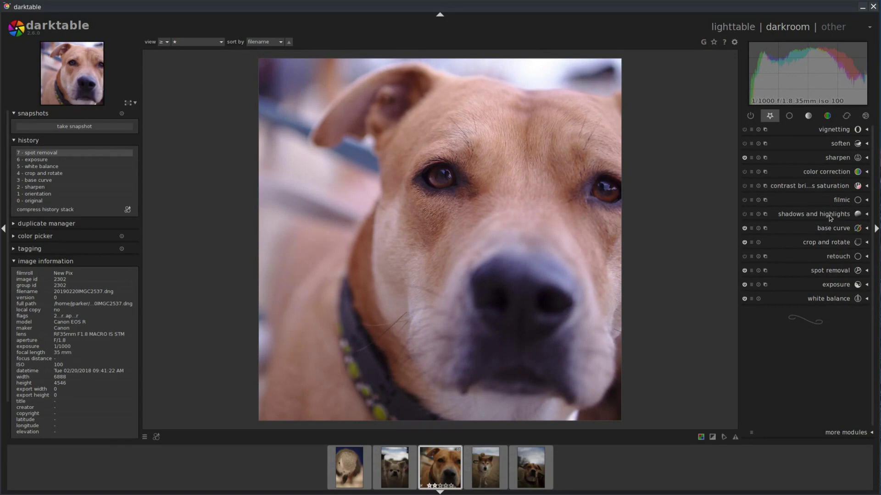
Step: In the shadows and highlights module, reset shadows to the default 50.00 and set highlights to about -47.40
{"action": "left_click", "coordinate": [829, 214]}
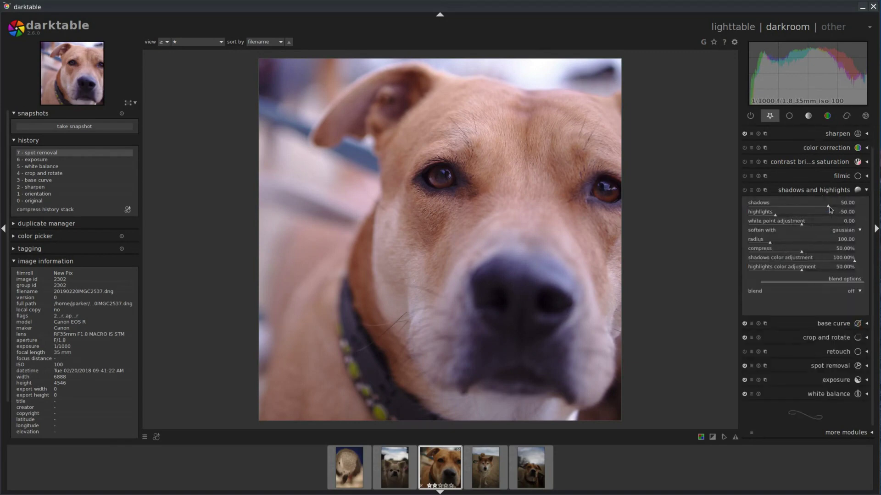
{"action": "mouse_move", "coordinate": [826, 205]}
{"action": "left_mouse_down"}
{"action": "mouse_move", "coordinate": [760, 210]}
{"action": "mouse_move", "coordinate": [826, 209]}
{"action": "left_mouse_up"}
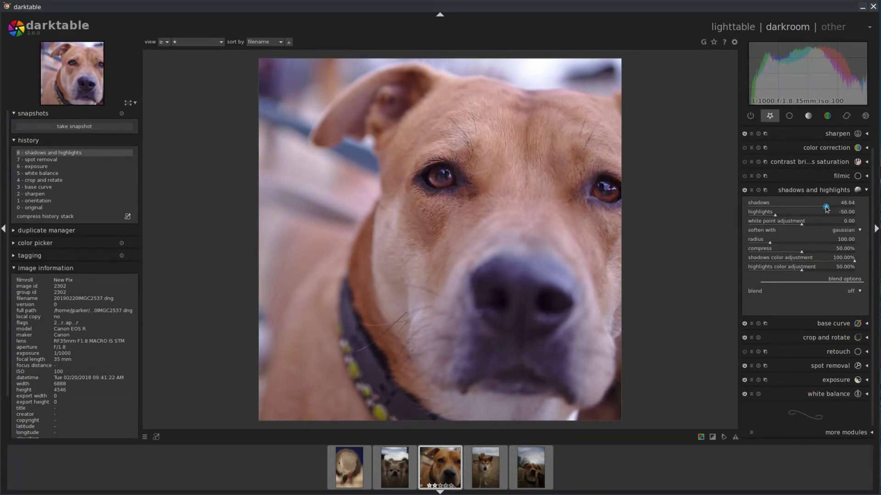
{"action": "double_click", "coordinate": [765, 205]}
{"action": "mouse_move", "coordinate": [775, 217]}
{"action": "left_mouse_down"}
{"action": "mouse_move", "coordinate": [851, 213]}
{"action": "mouse_move", "coordinate": [766, 219]}
{"action": "mouse_move", "coordinate": [781, 217]}
{"action": "left_mouse_up"}
{"action": "left_click", "coordinate": [761, 214]}
{"action": "double_click", "coordinate": [760, 214]}
{"action": "mouse_move", "coordinate": [775, 217]}
{"action": "left_mouse_down"}
{"action": "mouse_move", "coordinate": [785, 215]}
{"action": "mouse_move", "coordinate": [776, 218]}
{"action": "left_mouse_up"}
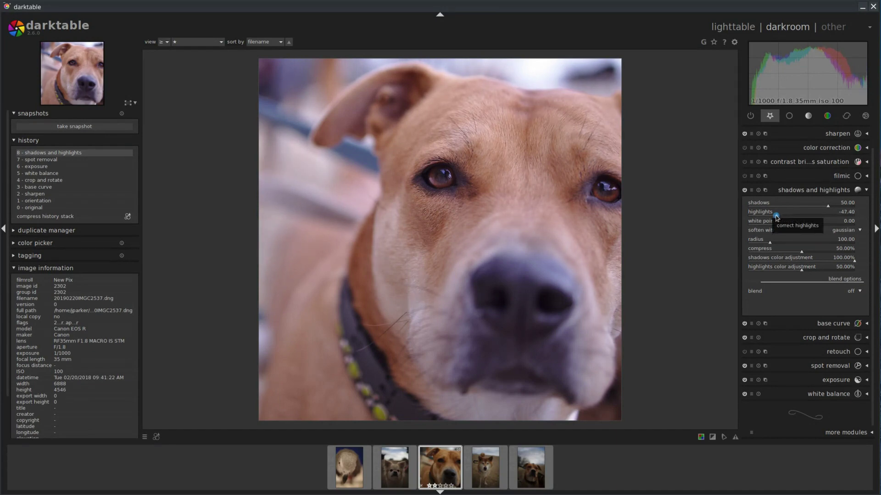
Step: Raise the middle grey luminance to about 20.09% in the filmic module
{"action": "left_click", "coordinate": [822, 193]}
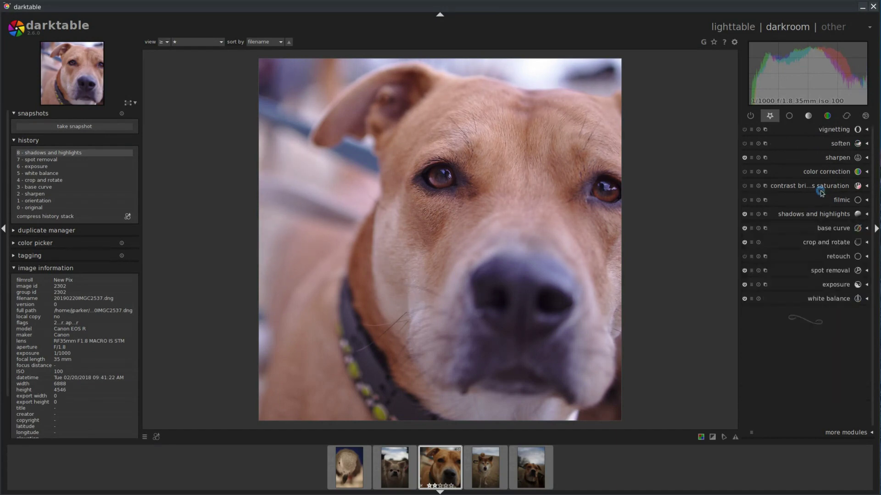
{"action": "left_click", "coordinate": [841, 200]}
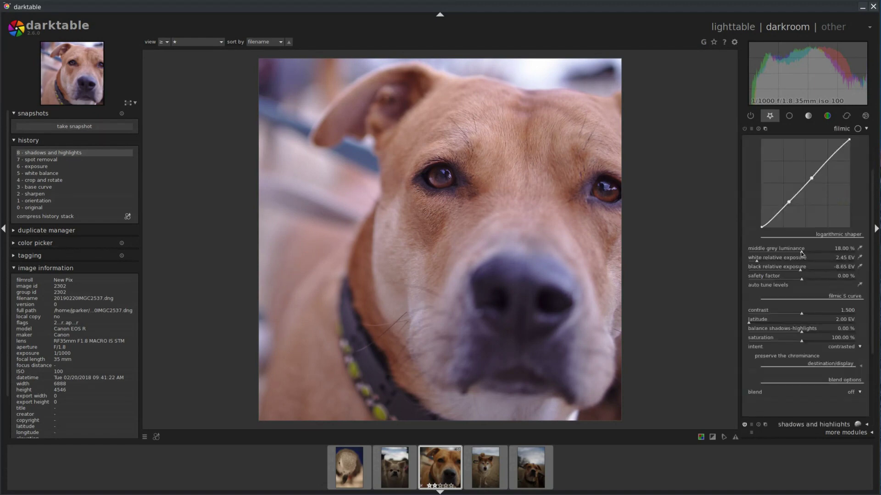
{"action": "left_click_drag", "start_coordinate": [802, 252], "coordinate": [807, 253]}
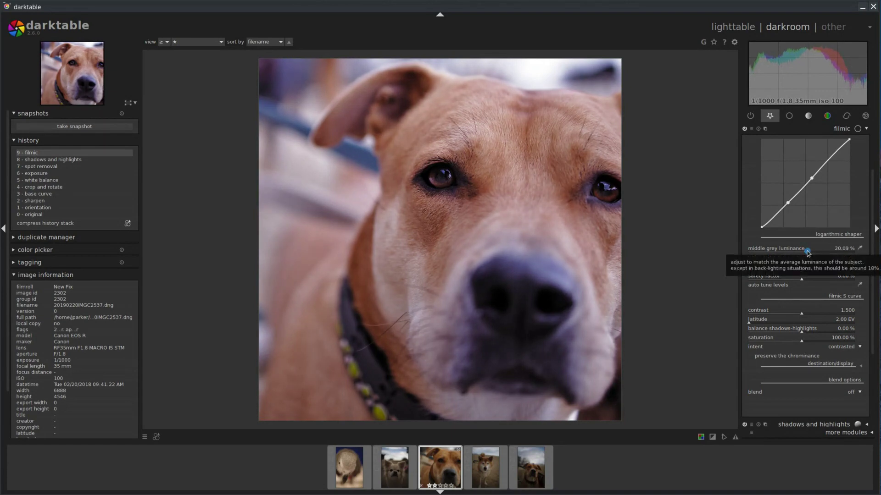
{"action": "left_click", "coordinate": [843, 130]}
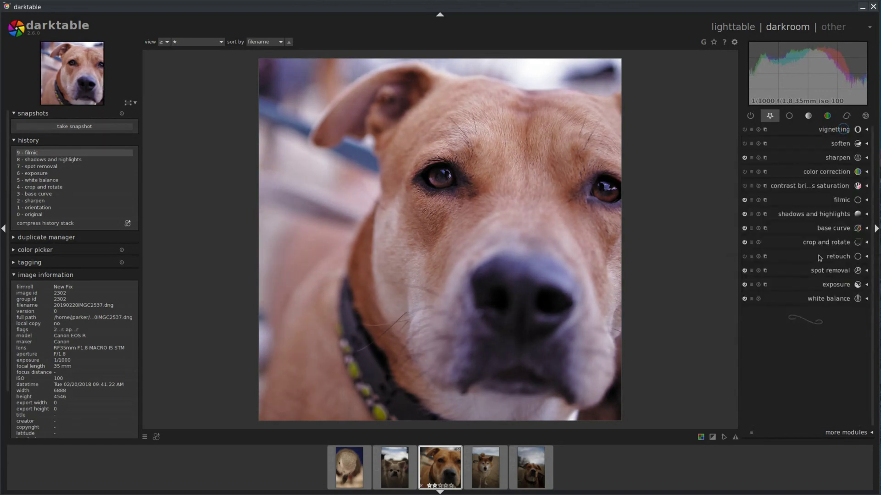
Step: In the contrast brightness saturation module, set contrast to 0.08, brightness to 0.06 and saturation to about -0.06
{"action": "left_click", "coordinate": [819, 188]}
{"action": "left_click_drag", "start_coordinate": [802, 219], "coordinate": [737, 222]}
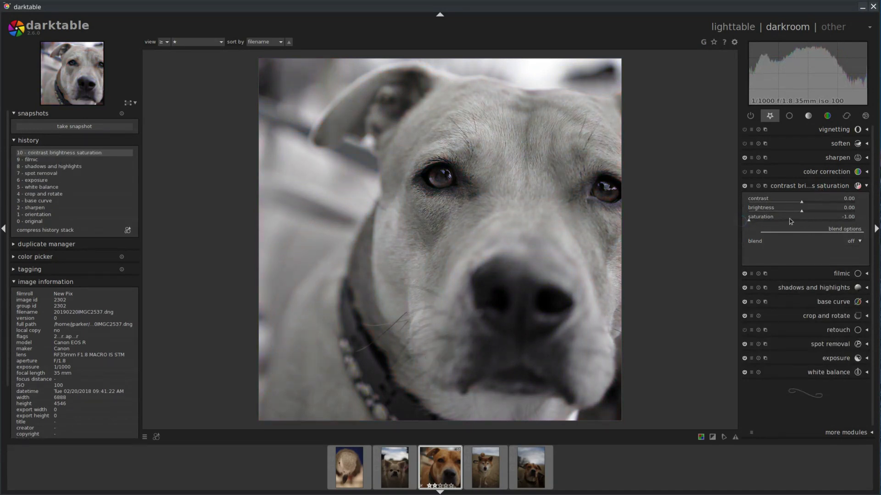
{"action": "scroll", "coordinate": [802, 211], "scroll_direction": "up", "scroll_amount": 3}
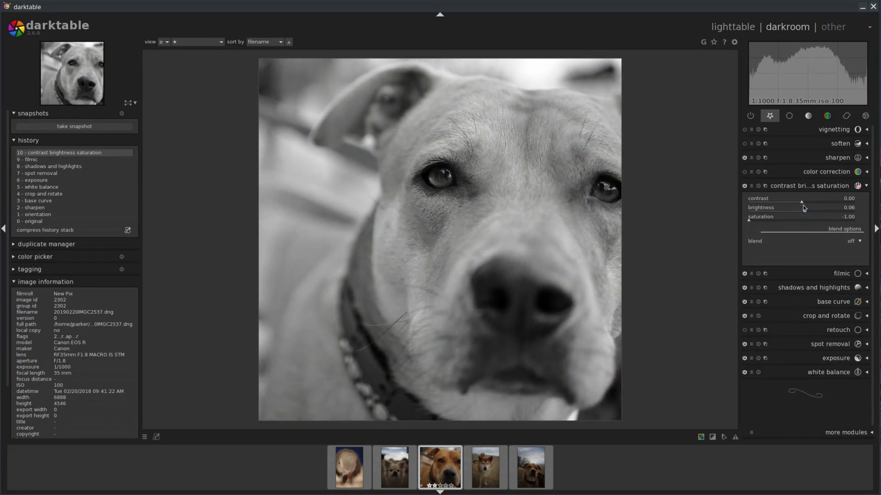
{"action": "left_click_drag", "start_coordinate": [801, 202], "coordinate": [806, 204]}
{"action": "left_click_drag", "start_coordinate": [749, 222], "coordinate": [801, 220]}
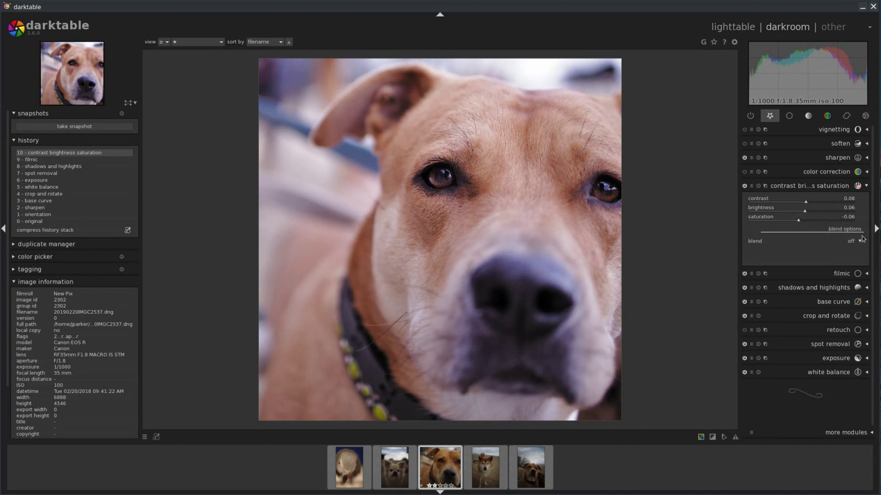
{"action": "left_click", "coordinate": [841, 188]}
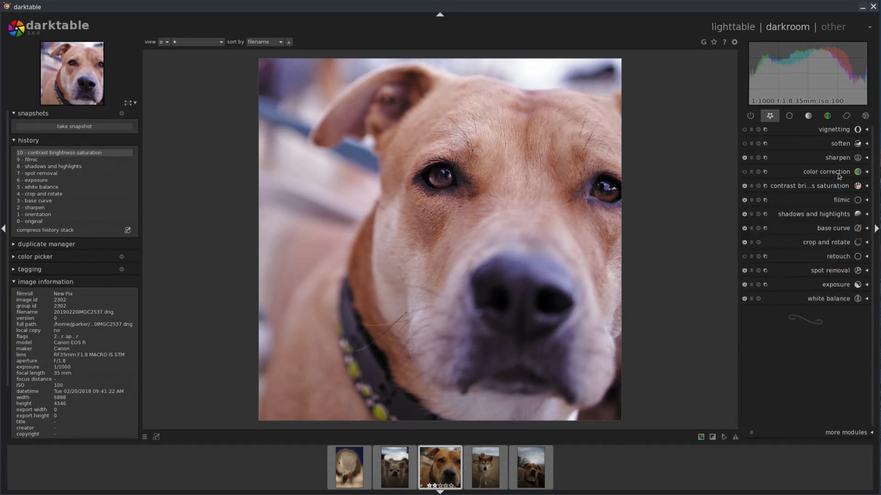
Step: Split-tone the photo in color correction by shifting the highlights toward blue and the shadows slightly toward warm yellow
{"action": "left_click", "coordinate": [837, 173]}
{"action": "left_click_drag", "start_coordinate": [805, 198], "coordinate": [806, 215]}
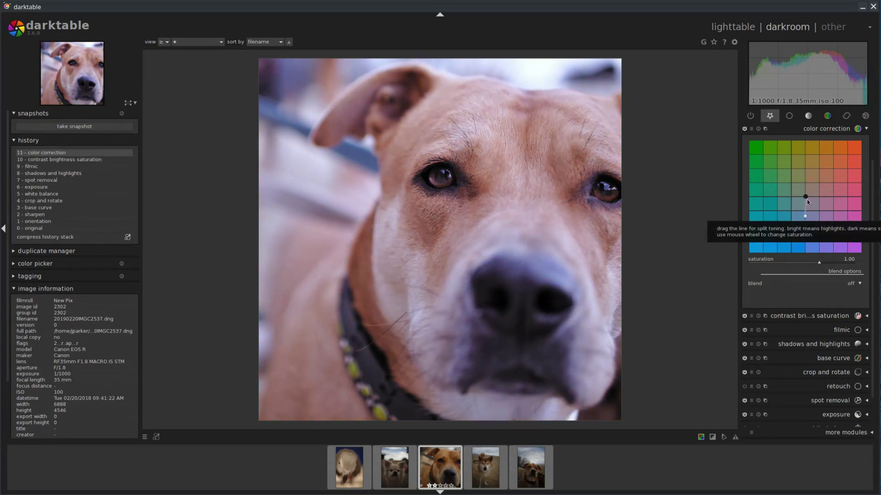
{"action": "left_click_drag", "start_coordinate": [807, 197], "coordinate": [807, 186]}
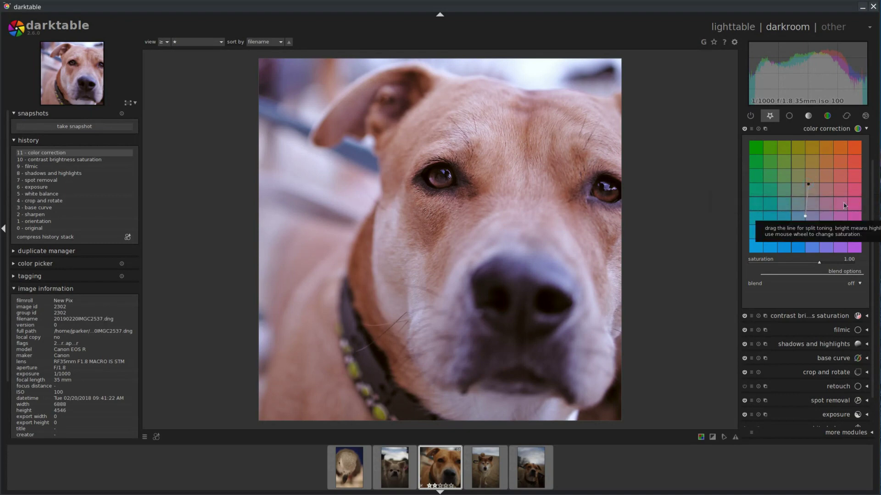
{"action": "left_click", "coordinate": [838, 130]}
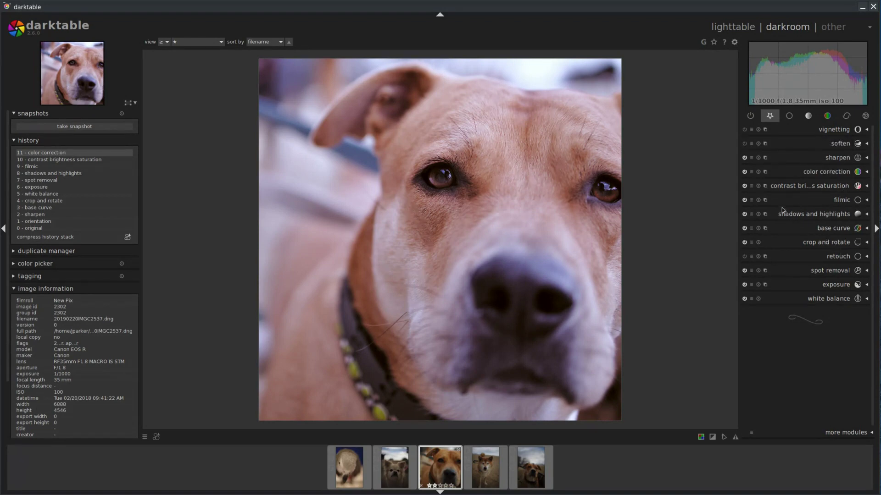
Step: Create a second contrast brightness saturation instance and set its blend option to drawn mask
{"action": "left_click", "coordinate": [765, 186]}
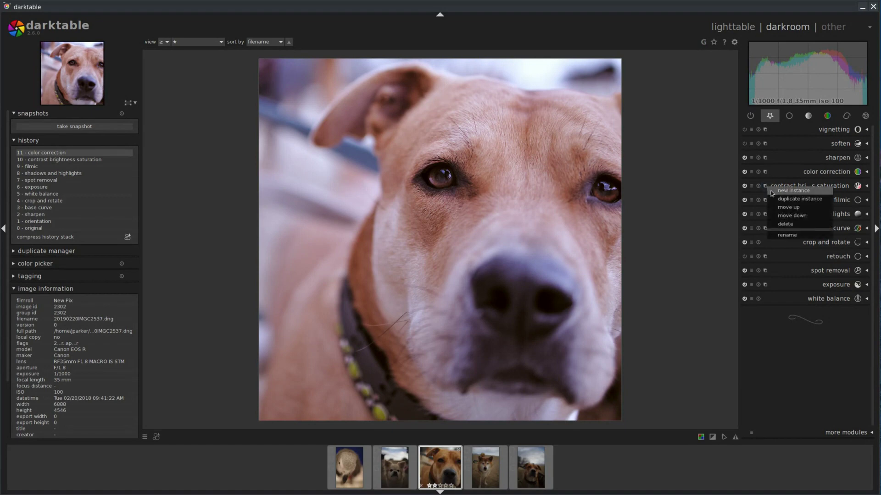
{"action": "left_click", "coordinate": [773, 190]}
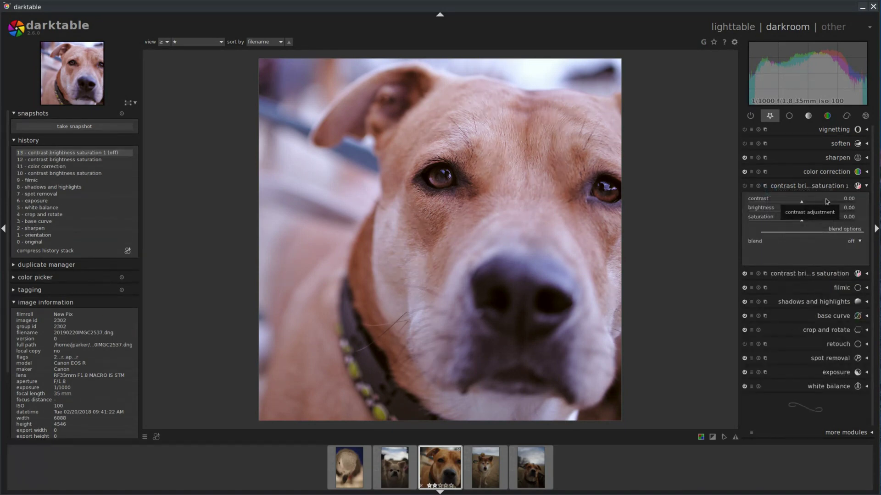
{"action": "left_click", "coordinate": [862, 246]}
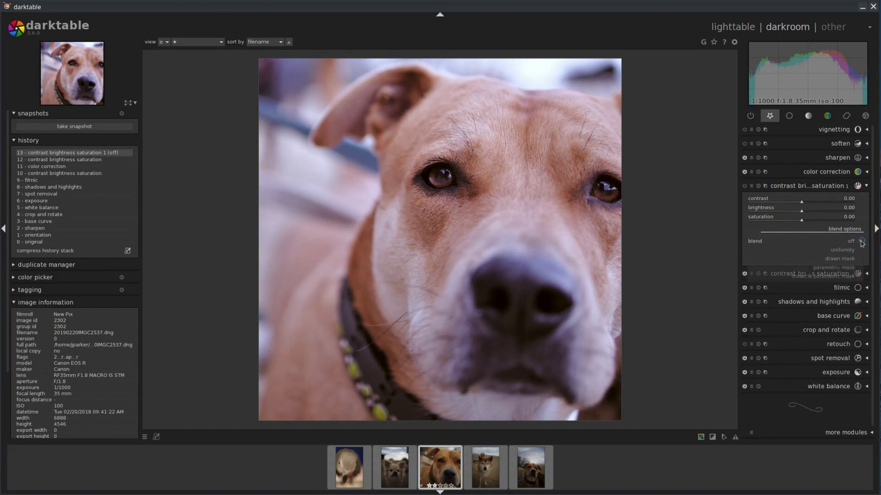
{"action": "left_click", "coordinate": [854, 265]}
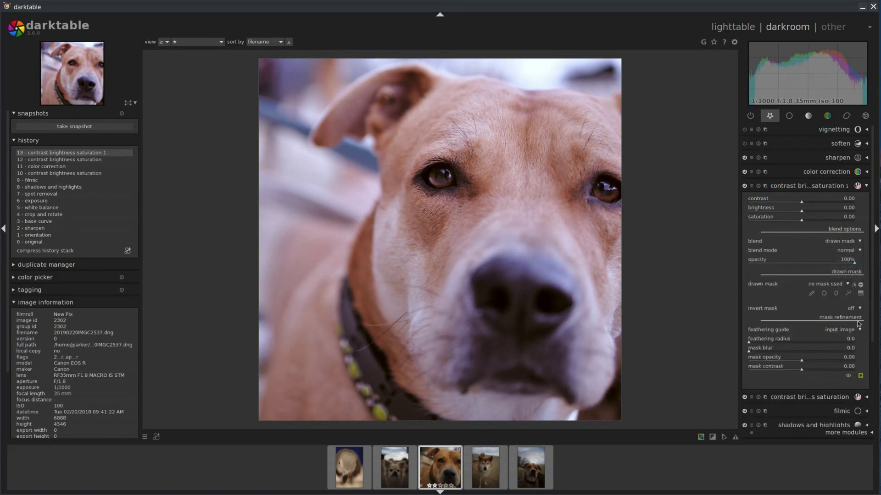
Step: Draw a path mask over the blue background strip below the dog's ear for the second contrast brightness saturation instance
{"action": "left_click", "coordinate": [849, 294]}
{"action": "left_click", "coordinate": [356, 164]}
{"action": "left_click", "coordinate": [378, 176]}
{"action": "right_click", "coordinate": [378, 176]}
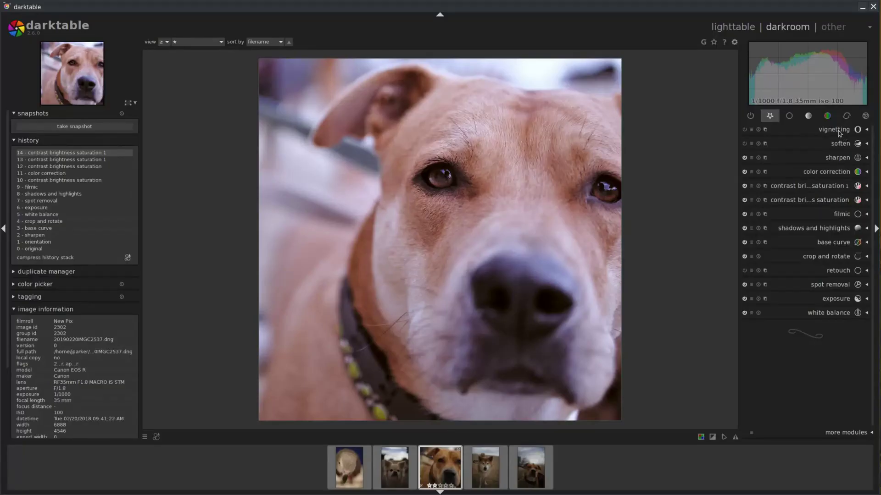
Step: Add a vignette with scale 100%, horizontal center about 0.228, vertical center about 0.012 and width/height ratio about 0.888
{"action": "left_click", "coordinate": [834, 129]}
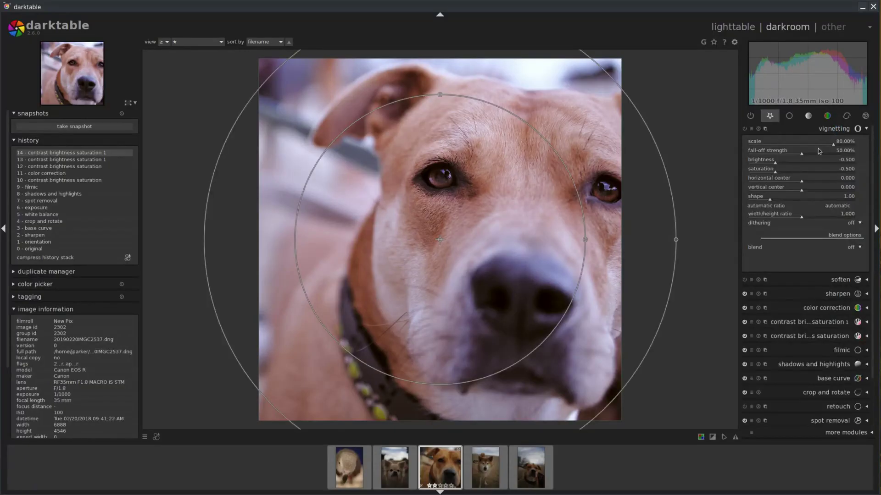
{"action": "left_click_drag", "start_coordinate": [439, 239], "coordinate": [502, 246]}
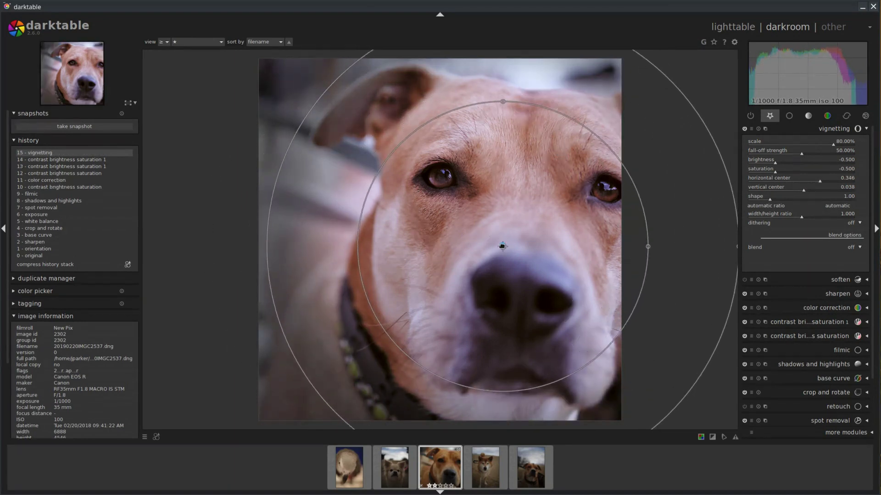
{"action": "left_click_drag", "start_coordinate": [505, 107], "coordinate": [503, 64]}
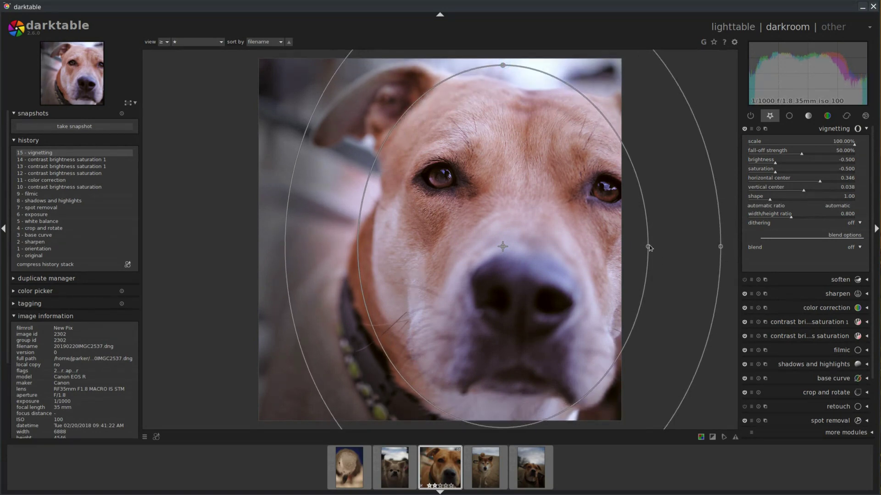
{"action": "left_click_drag", "start_coordinate": [647, 246], "coordinate": [664, 247]}
{"action": "left_click_drag", "start_coordinate": [502, 246], "coordinate": [481, 242]}
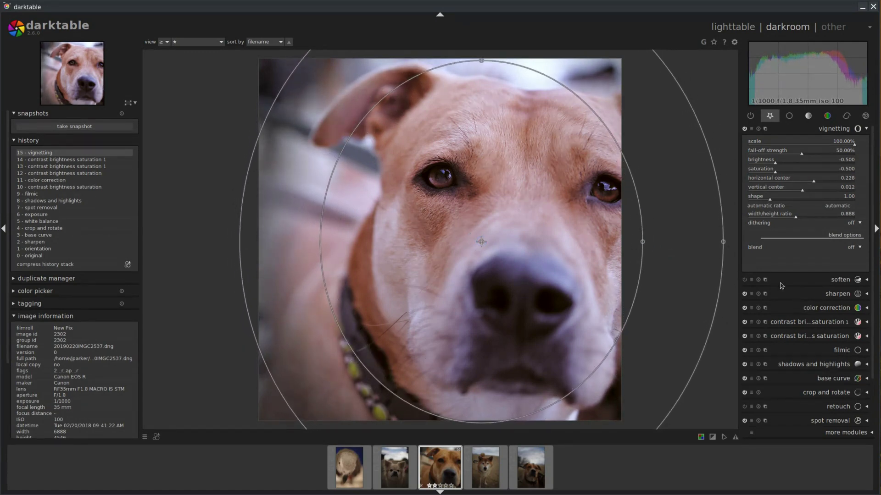
Step: Blend the vignette uniformly at 50% opacity
{"action": "left_click", "coordinate": [849, 253]}
{"action": "left_click", "coordinate": [851, 258]}
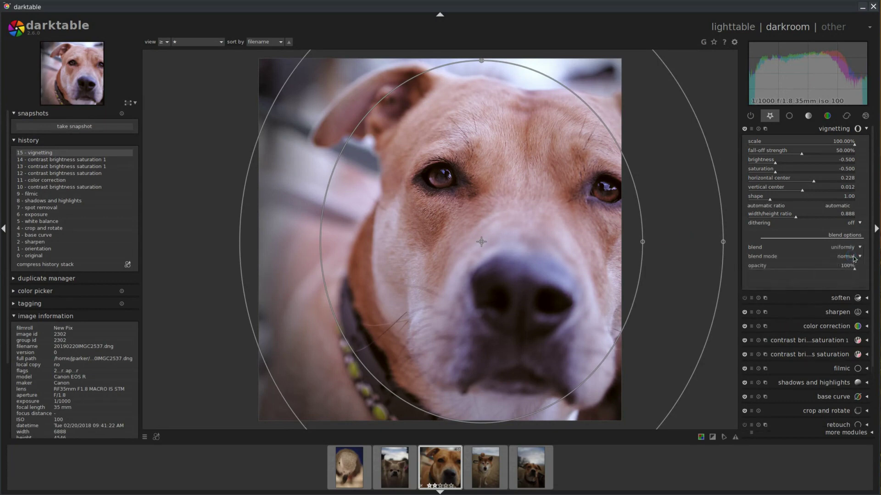
{"action": "mouse_move", "coordinate": [856, 270]}
{"action": "left_mouse_down"}
{"action": "mouse_move", "coordinate": [740, 281]}
{"action": "mouse_move", "coordinate": [876, 278]}
{"action": "mouse_move", "coordinate": [800, 283]}
{"action": "left_mouse_up"}
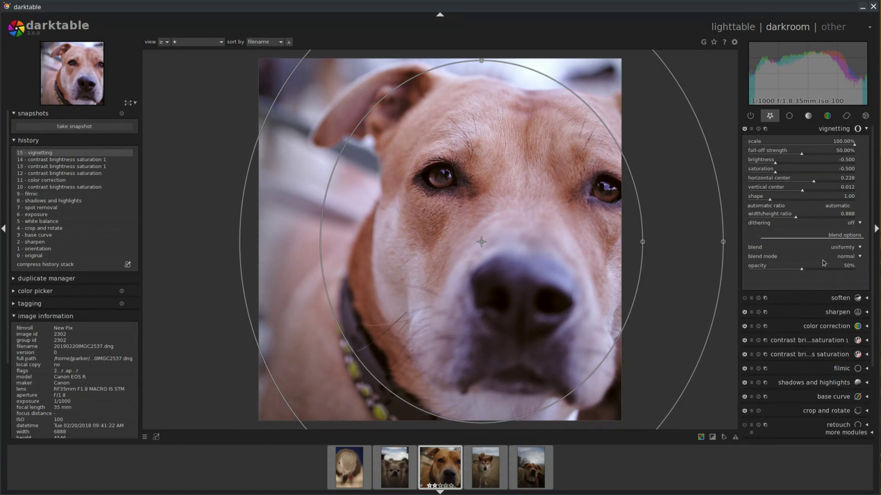
{"action": "left_click", "coordinate": [835, 130]}
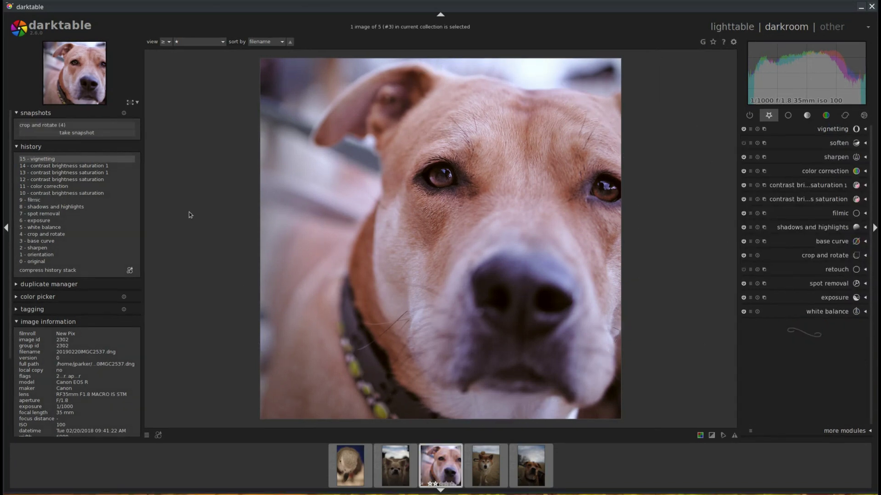
Step: Compare the edit with the crop and rotate snapshot, rotating and moving the split line before hiding the snapshot
{"action": "left_click", "coordinate": [78, 125]}
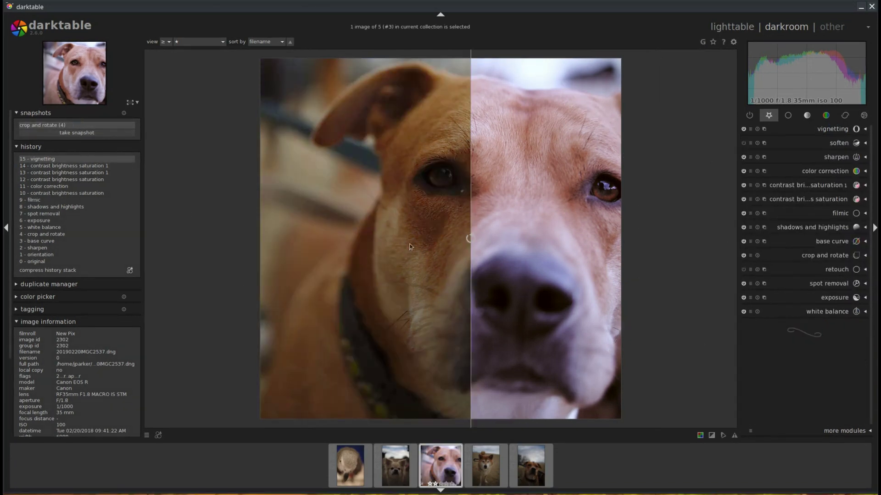
{"action": "left_click", "coordinate": [469, 239]}
{"action": "left_click_drag", "start_coordinate": [420, 239], "coordinate": [436, 268]}
{"action": "left_click", "coordinate": [440, 260]}
{"action": "mouse_move", "coordinate": [438, 238]}
{"action": "left_mouse_down"}
{"action": "mouse_move", "coordinate": [171, 246]}
{"action": "mouse_move", "coordinate": [688, 265]}
{"action": "mouse_move", "coordinate": [430, 250]}
{"action": "left_mouse_up"}
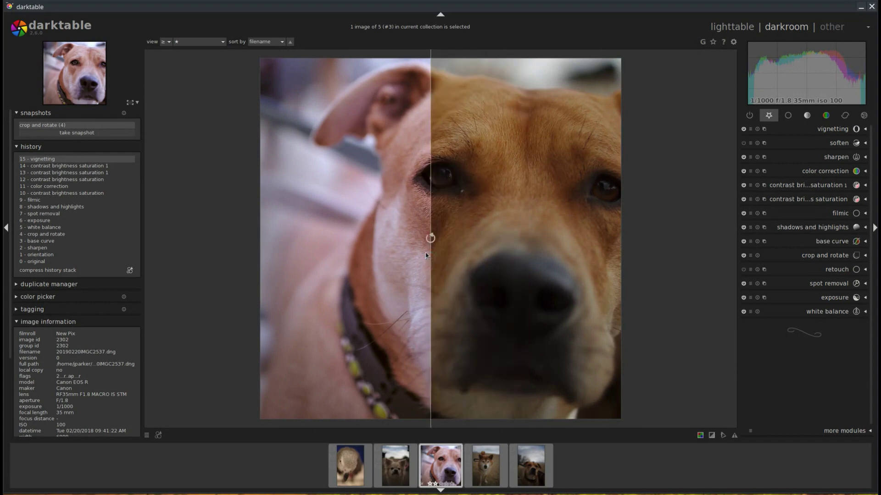
{"action": "left_click", "coordinate": [76, 124]}
Step: Check the edited portrait enlarged with all side panels hidden, and restore the panels
{"action": "key", "text": "Tab"}
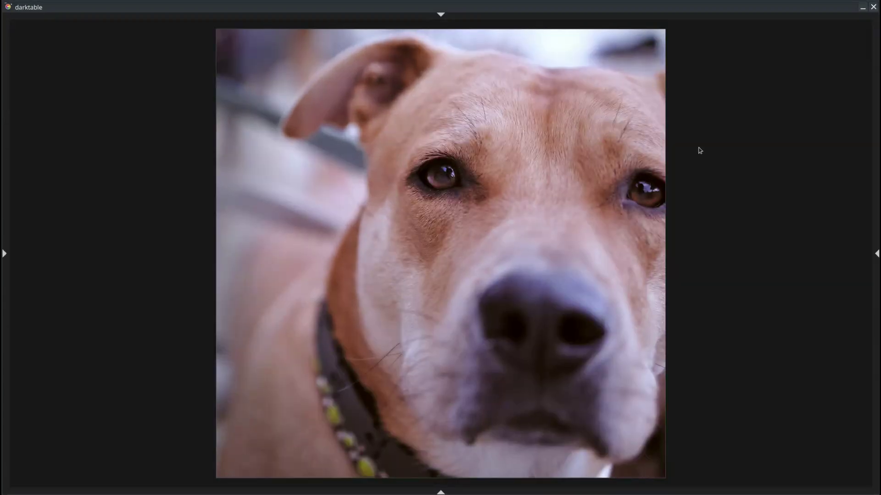
{"action": "key", "text": "Tab"}
{"action": "key", "text": "Tab"}
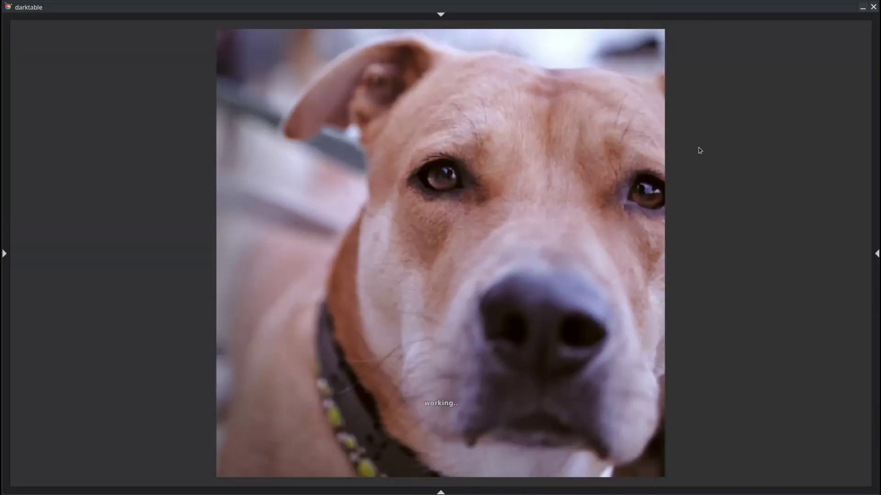
{"action": "key", "text": "Tab"}
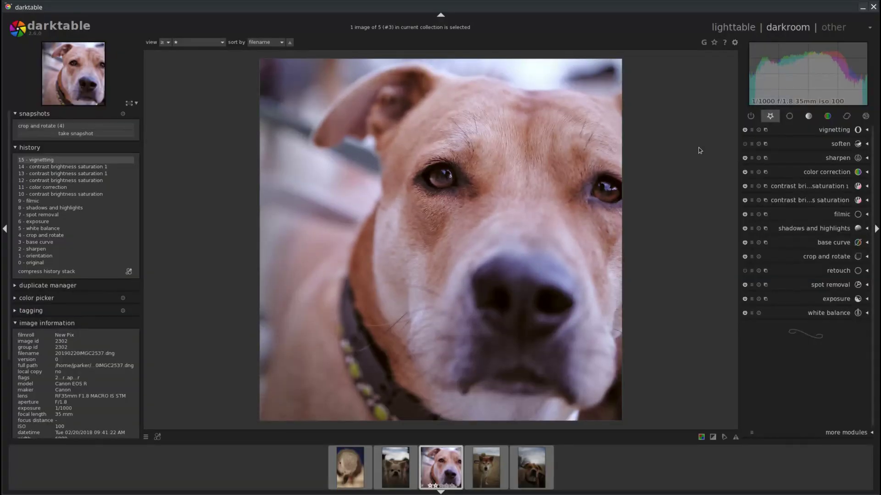
Step: Export the edited portrait to disk as a 16-bit PNG from lighttable, and reopen it in darkroom with the panels hidden
{"action": "left_click", "coordinate": [744, 31]}
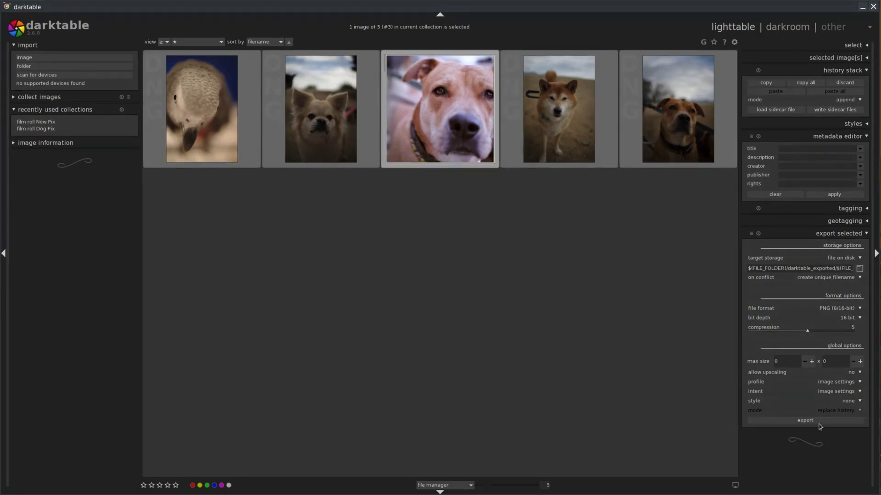
{"action": "left_click", "coordinate": [800, 421]}
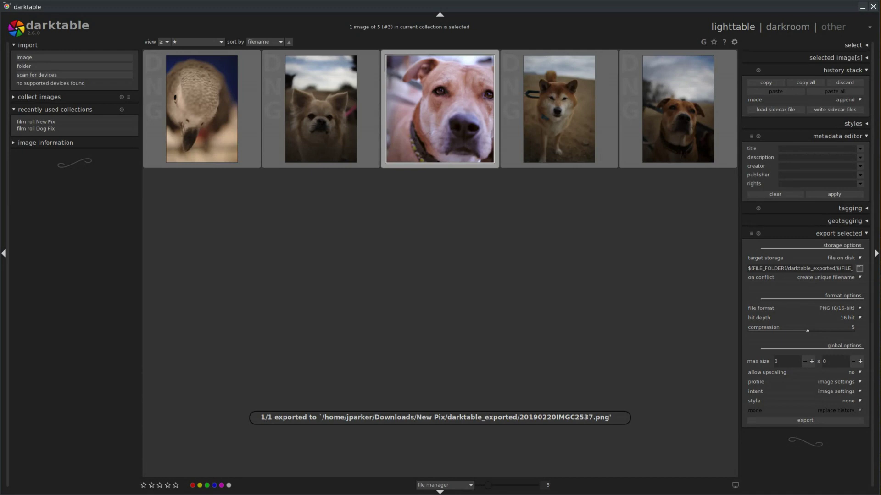
{"action": "key", "text": "d"}
{"action": "key", "text": "Tab"}
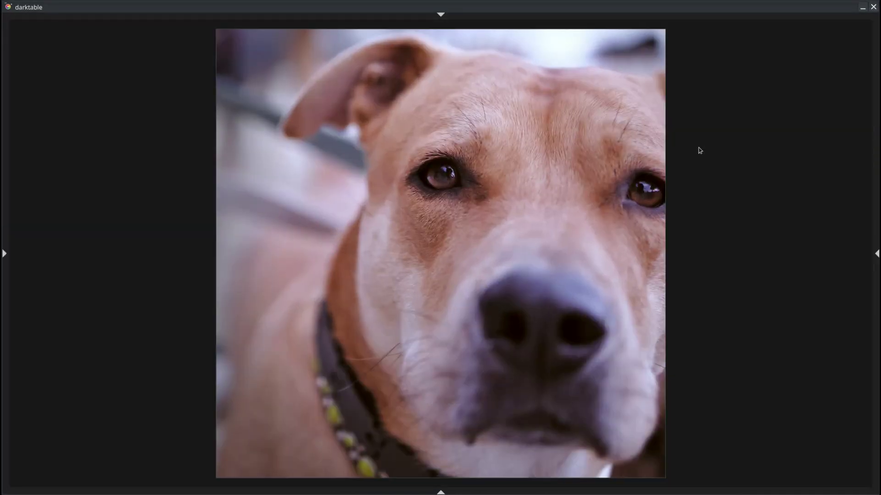